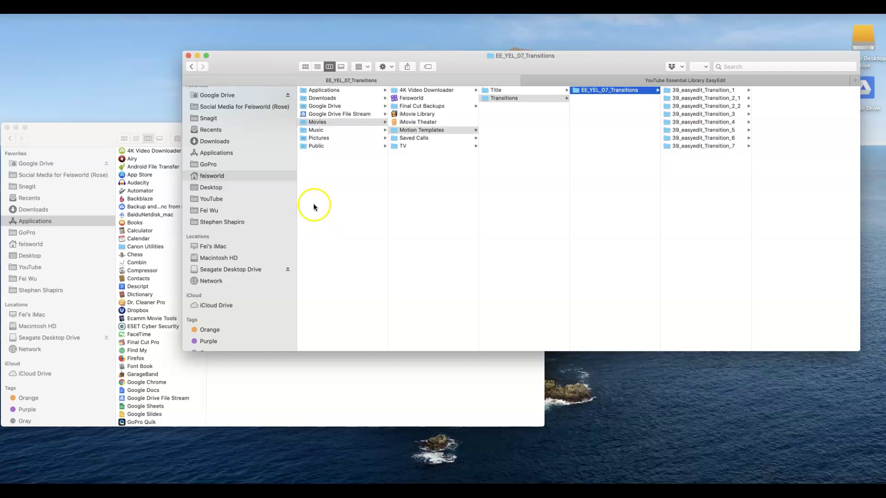
# Step: Open Movies › Motion Templates, briefly checking the Title folder and Feisworld library
pyautogui.click(220, 176)
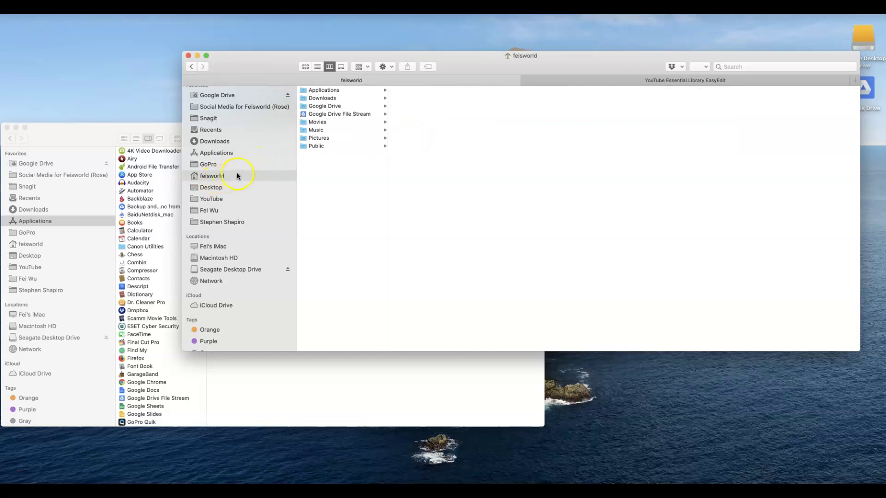
pyautogui.click(346, 121)
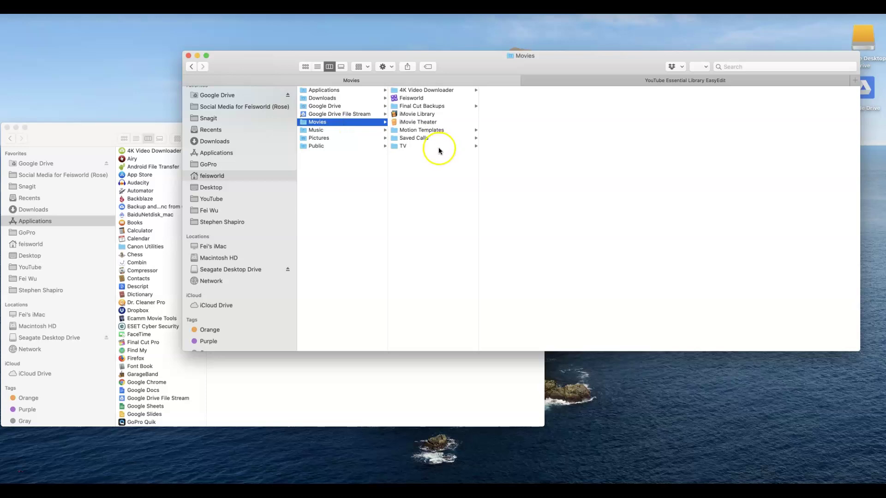
pyautogui.click(454, 131)
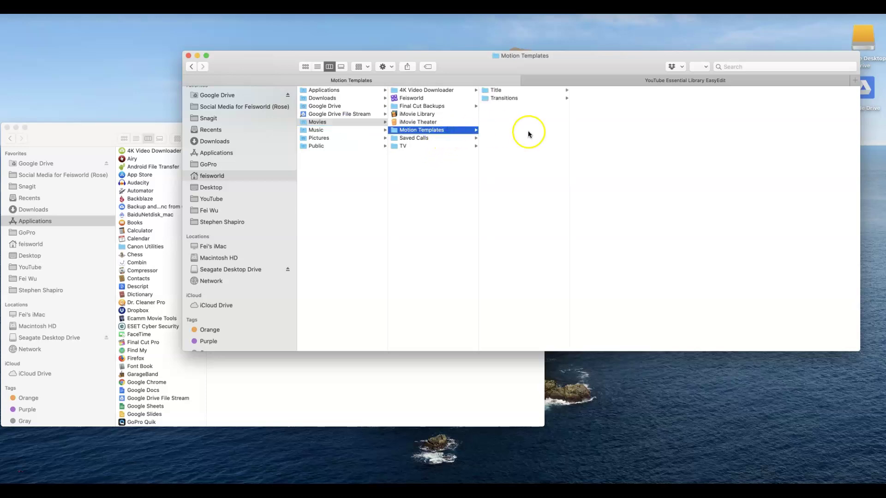
pyautogui.click(527, 92)
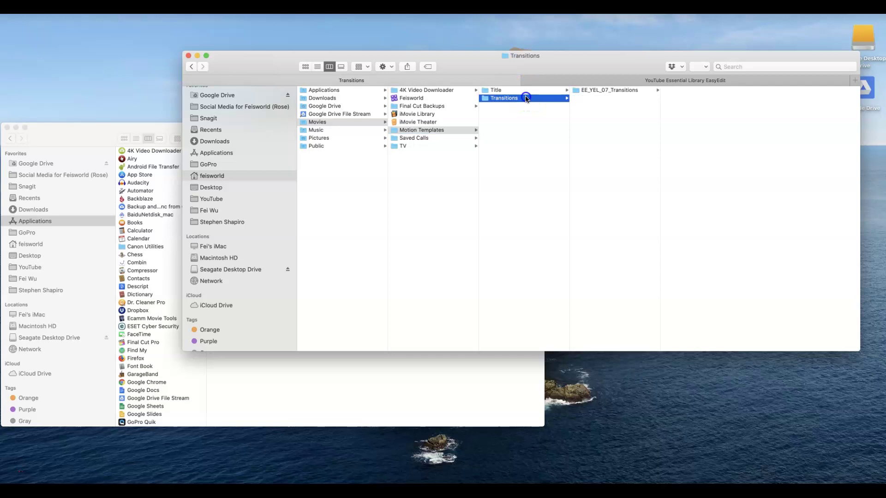
pyautogui.click(513, 130)
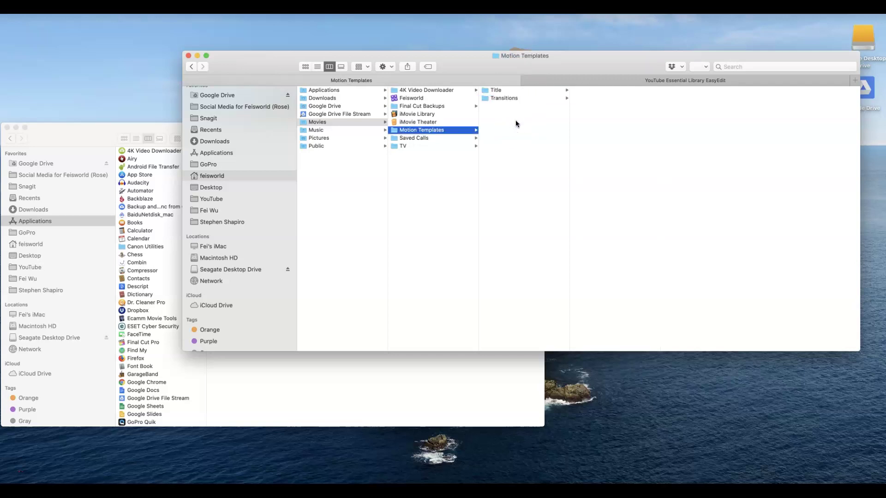
pyautogui.click(550, 73)
pyautogui.click(448, 99)
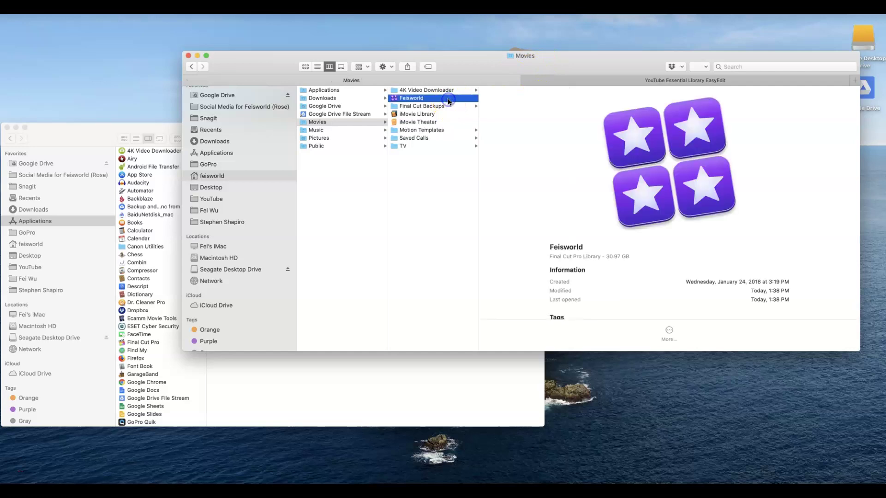
pyautogui.click(438, 130)
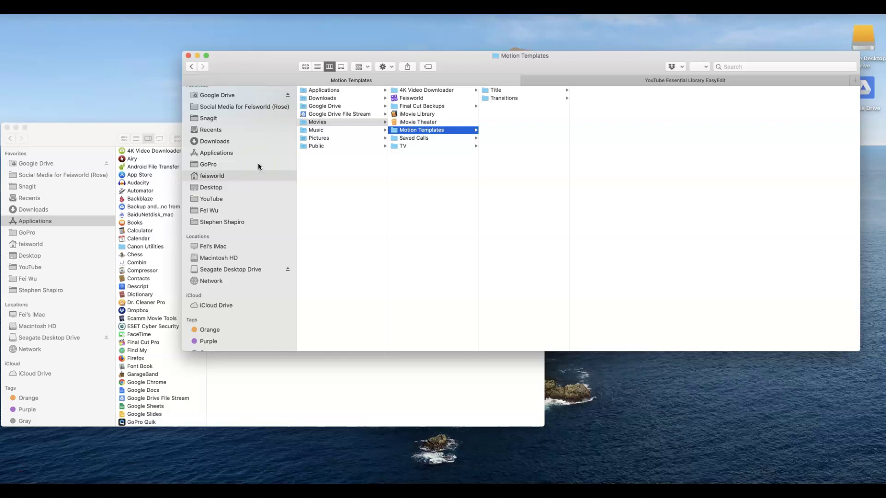
# Step: Select Final Cut Pro in Applications and bring up its context menu
pyautogui.click(235, 155)
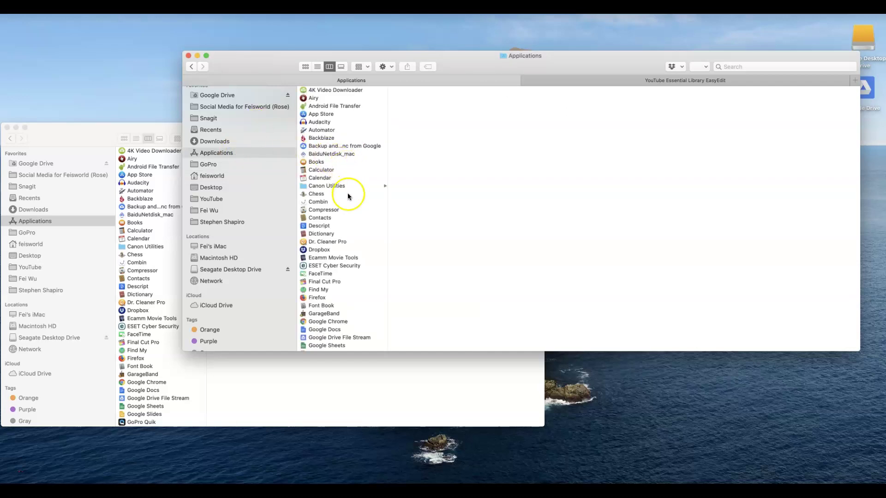
pyautogui.scroll(-1, 345, 227)
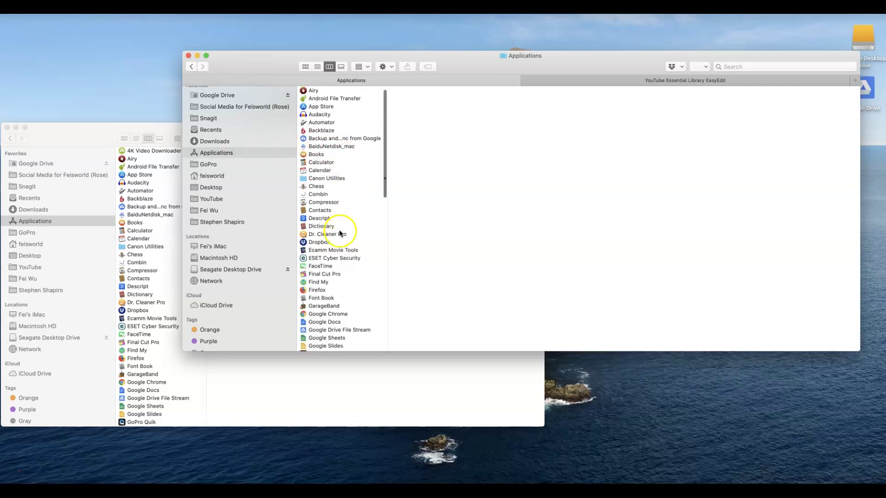
pyautogui.click(340, 234)
pyautogui.press('Down')
pyautogui.press('Down')
pyautogui.press('Down')
pyautogui.press('Down')
pyautogui.press('Down')
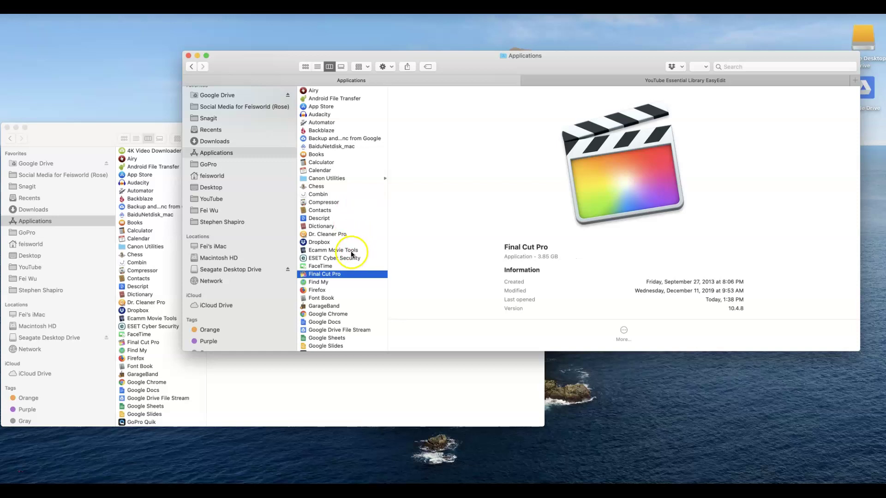
pyautogui.rightClick(348, 275)
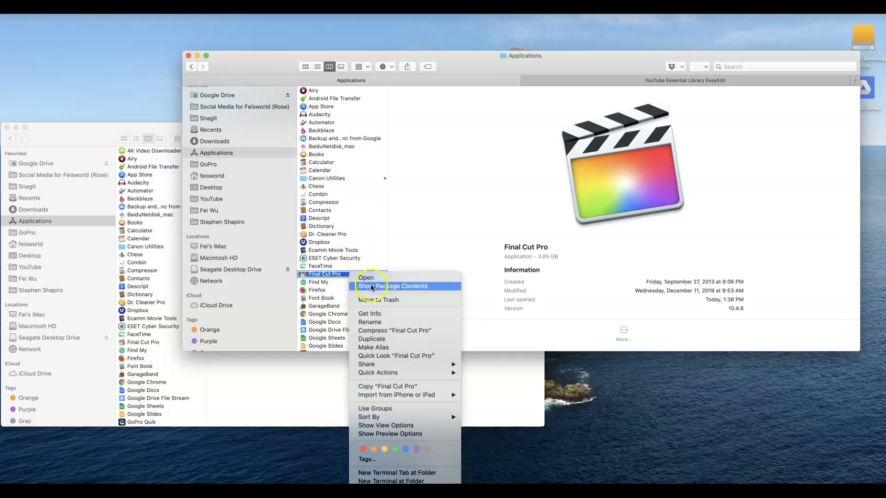
# Step: Show Final Cut Pro's package contents and go to PlugIns › MediaProviders › MotionEffect.fxp › Contents
pyautogui.click(441, 288)
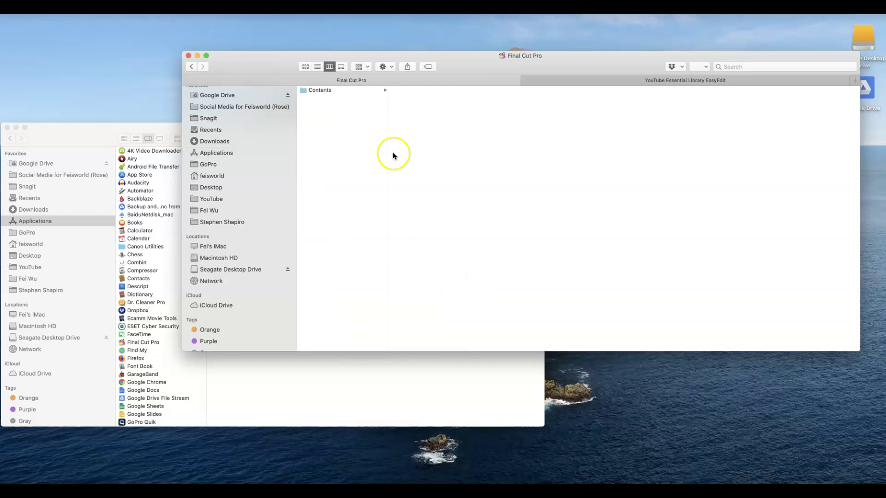
pyautogui.click(357, 89)
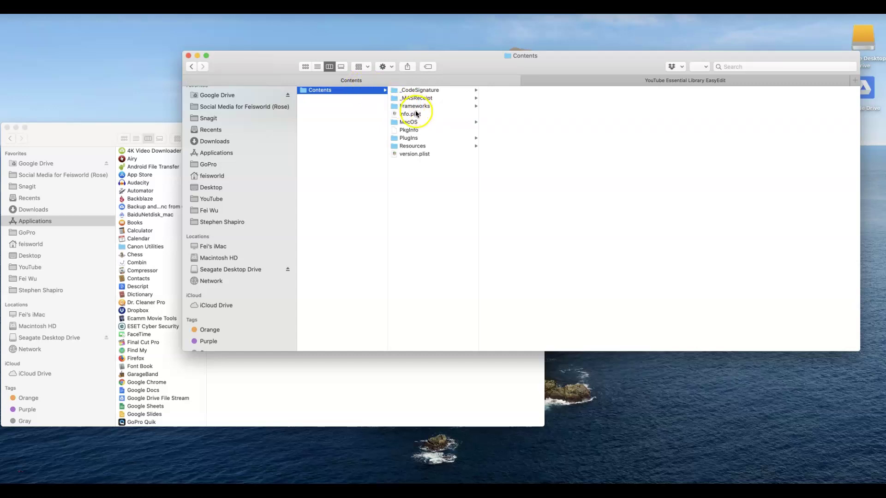
pyautogui.click(433, 139)
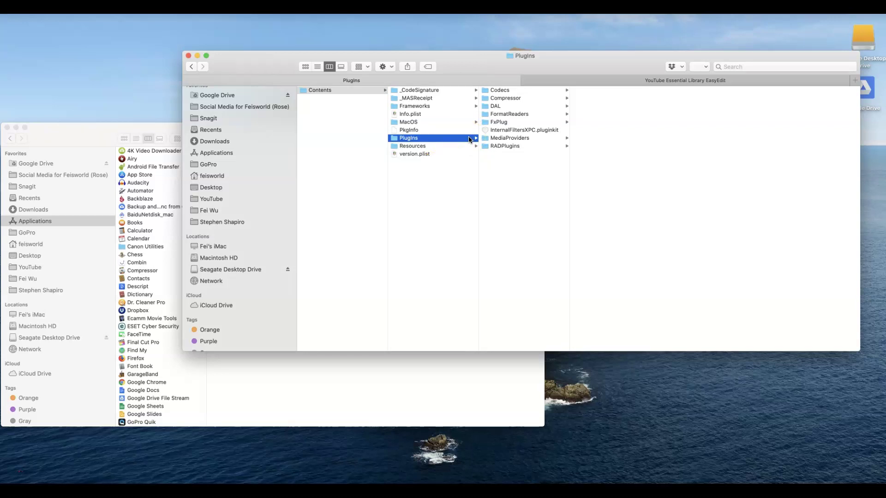
pyautogui.click(526, 139)
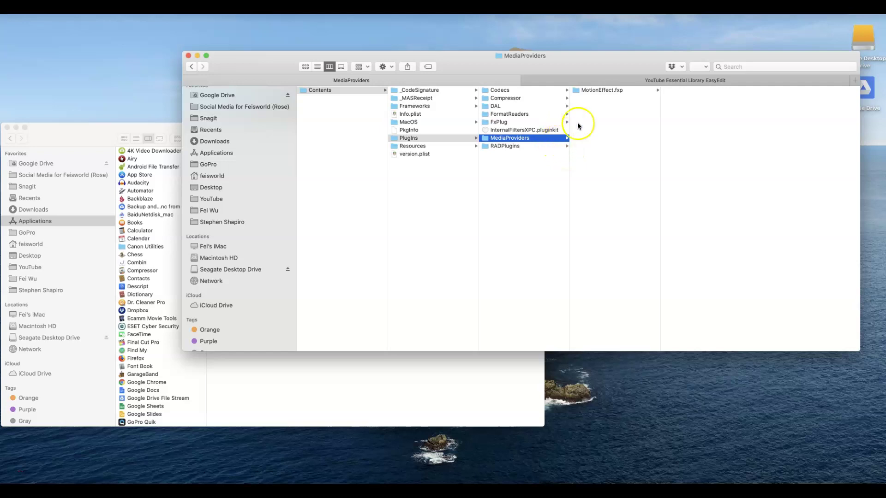
pyautogui.click(630, 90)
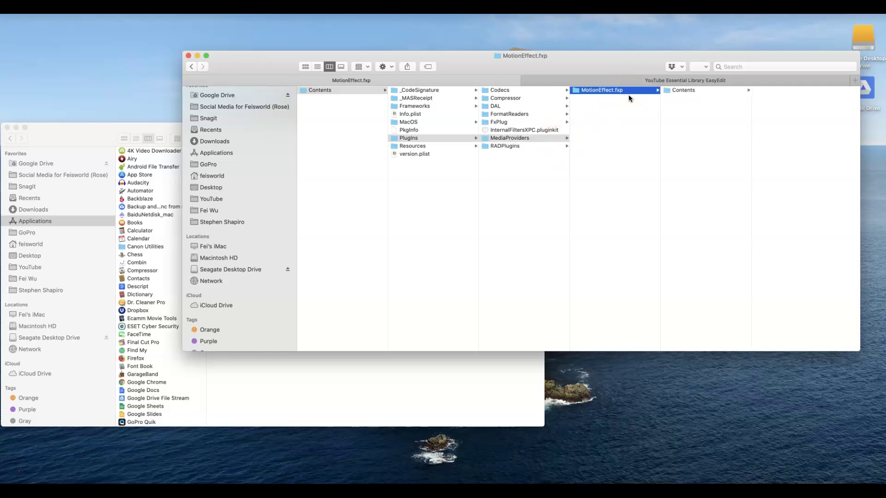
pyautogui.click(711, 90)
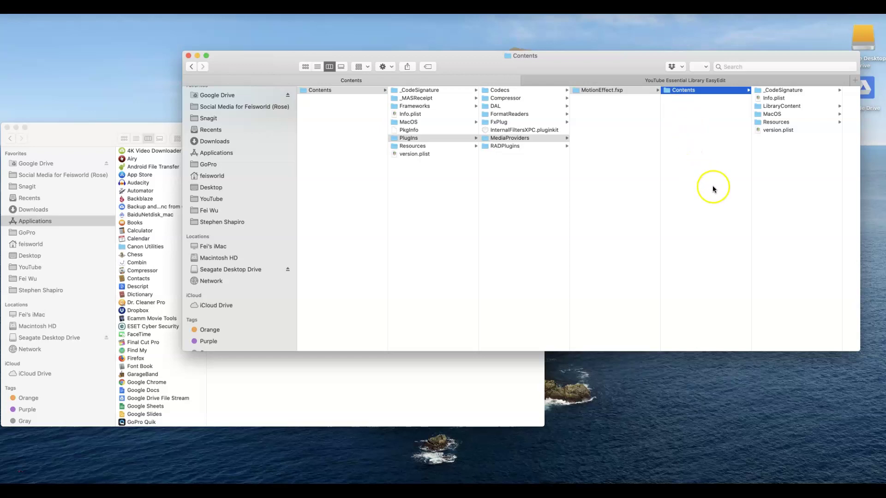
# Step: Go into Resources › Templates inside the MotionEffect.fxp Contents folder
pyautogui.click(792, 122)
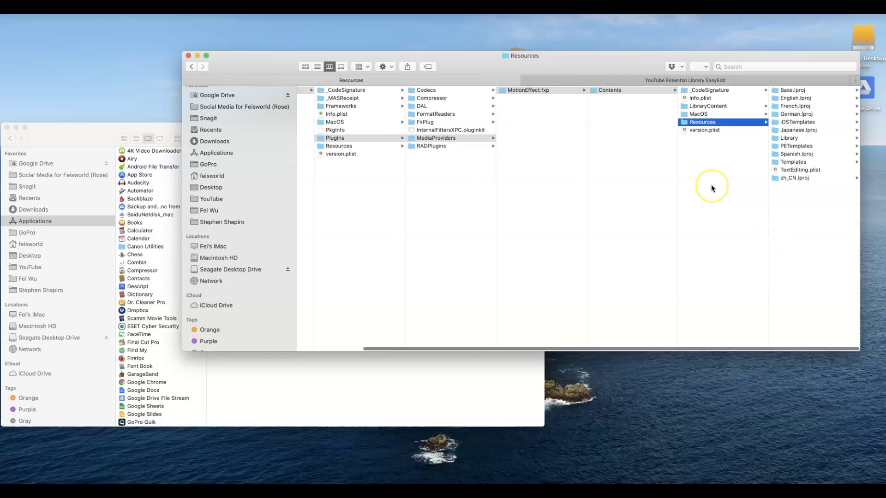
pyautogui.click(810, 161)
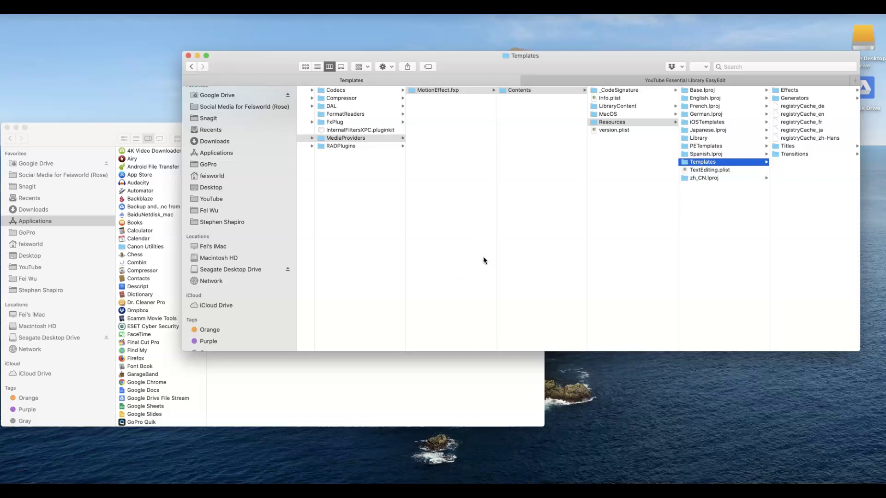
pyautogui.hscroll(-5, 541, 252)
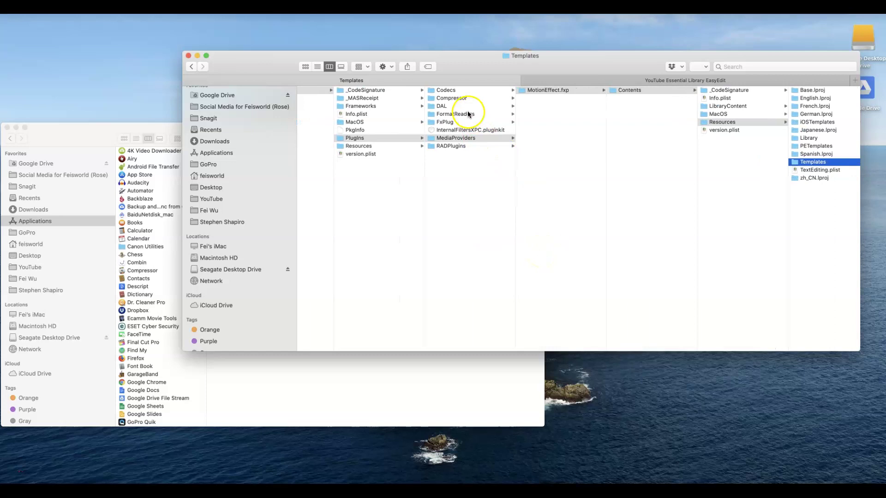
pyautogui.hscroll(-2, 496, 237)
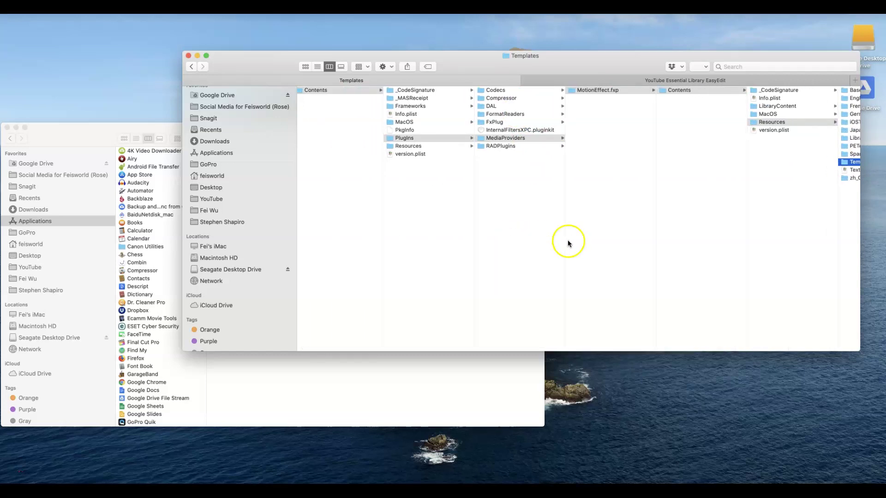
pyautogui.hscroll(4, 607, 242)
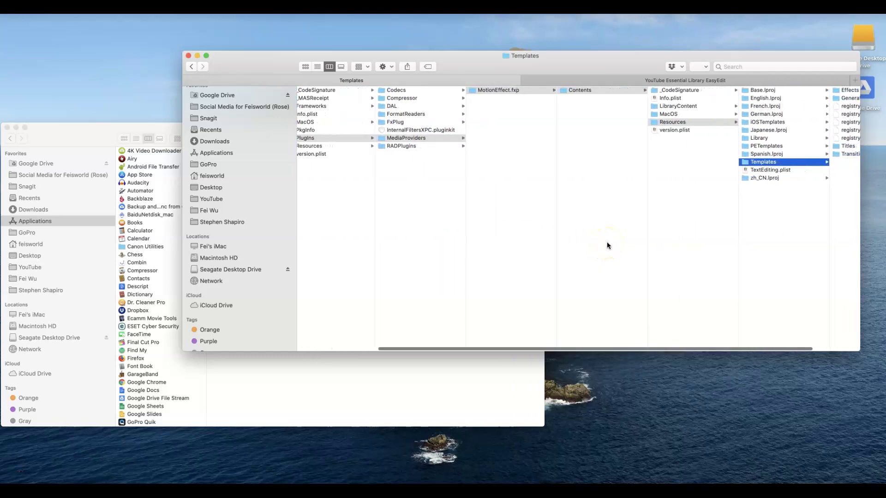
pyautogui.hscroll(3, 672, 241)
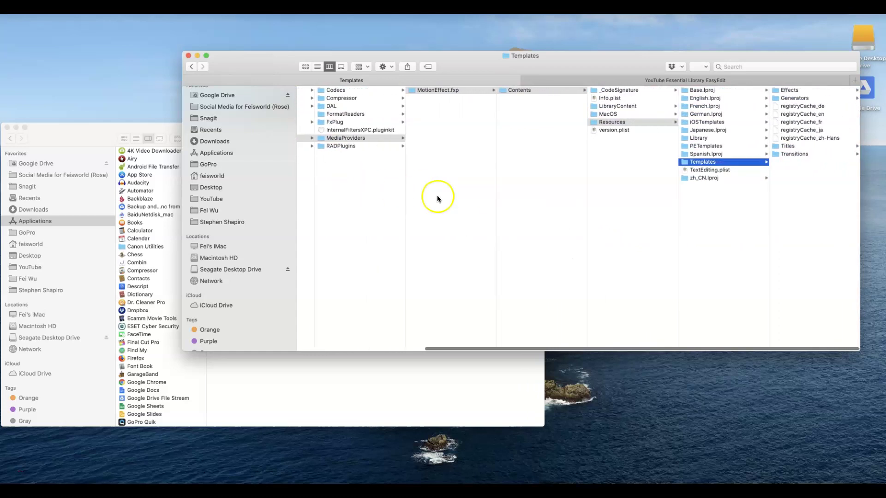
pyautogui.hscroll(-3, 436, 195)
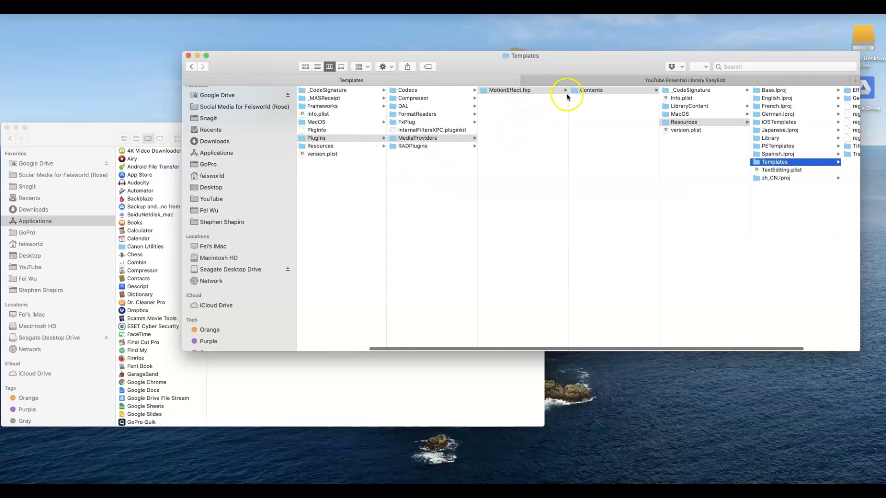
pyautogui.hscroll(2, 626, 194)
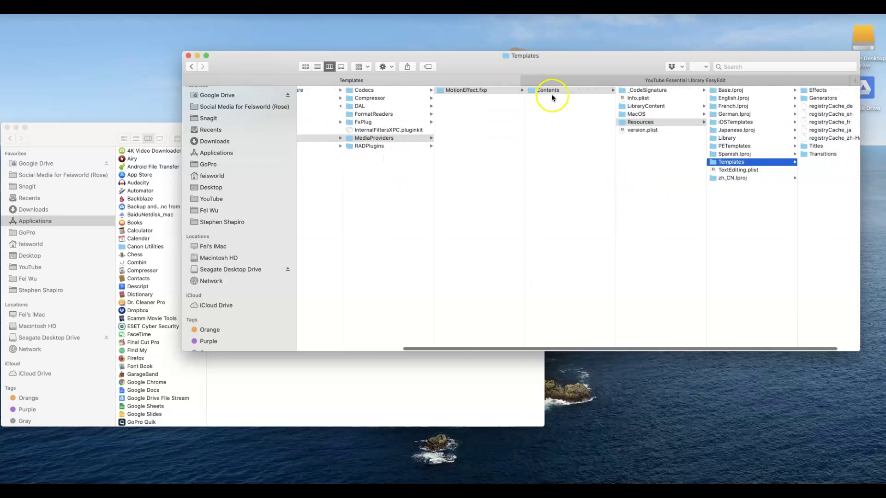
pyautogui.hscroll(2, 660, 183)
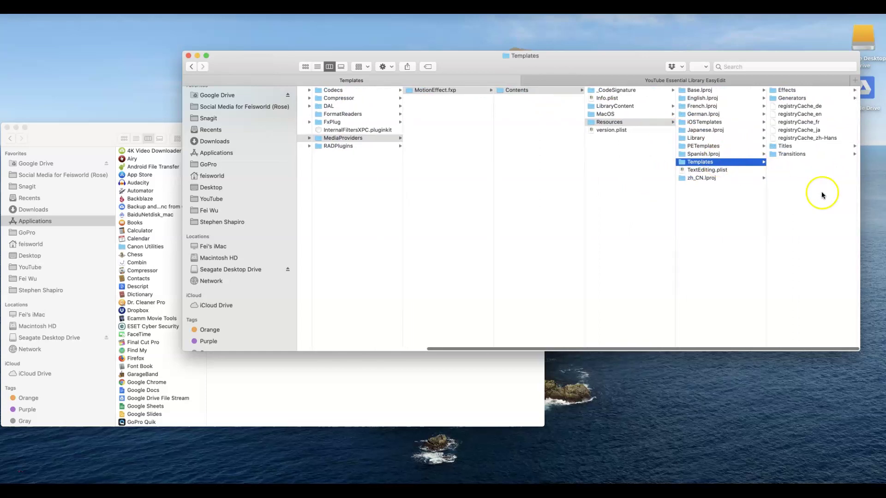
# Step: Select the Titles templates folder and place the YouTube Essential Library EasyEdit window beside it
pyautogui.click(821, 146)
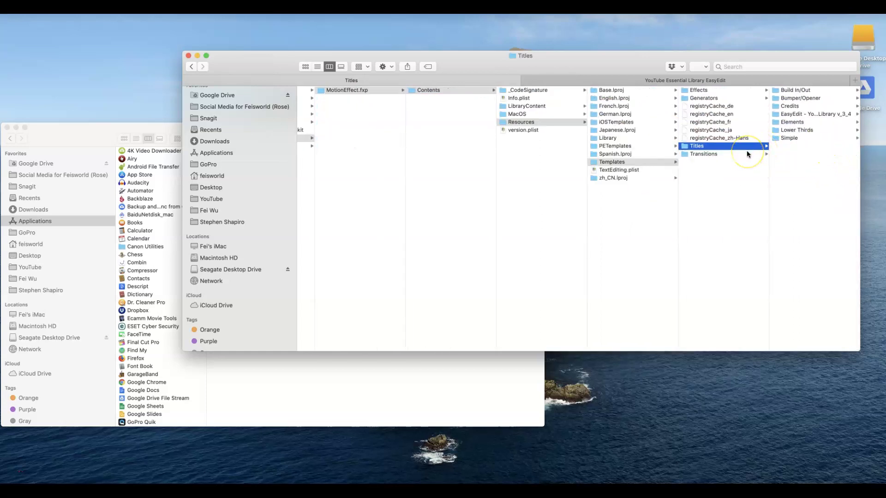
pyautogui.click(746, 152)
pyautogui.click(741, 146)
pyautogui.moveTo(547, 62); pyautogui.dragTo(553, 204)
pyautogui.click(378, 167)
# Step: In the download window, open YouTube Essential Library EasyEdit › 02_For_Final_Cut › Titles
pyautogui.moveTo(544, 267); pyautogui.dragTo(442, 179)
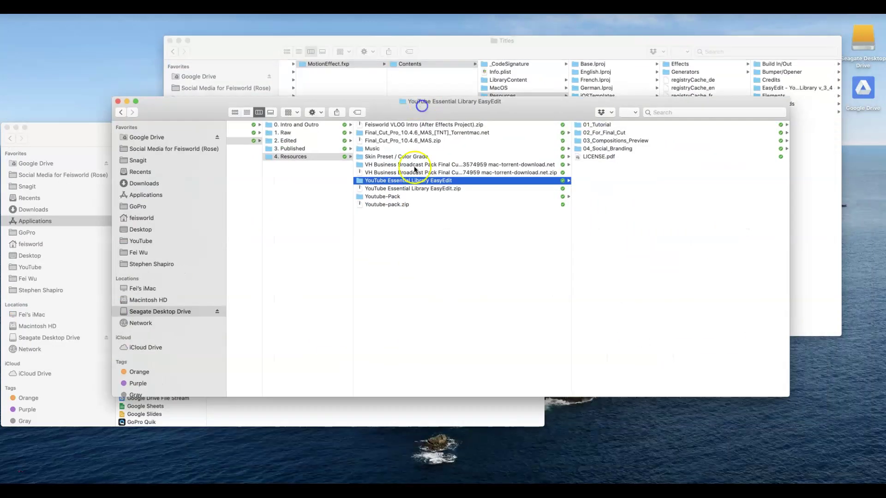
pyautogui.click(454, 189)
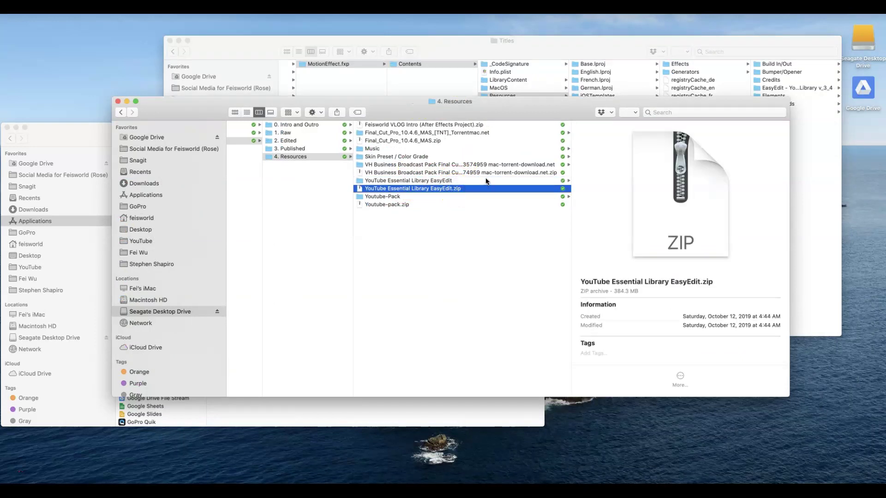
pyautogui.click(485, 181)
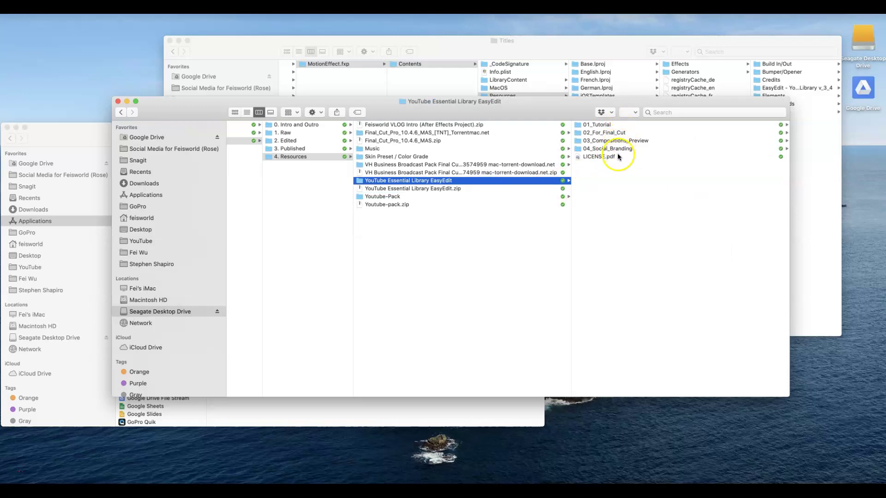
pyautogui.click(640, 132)
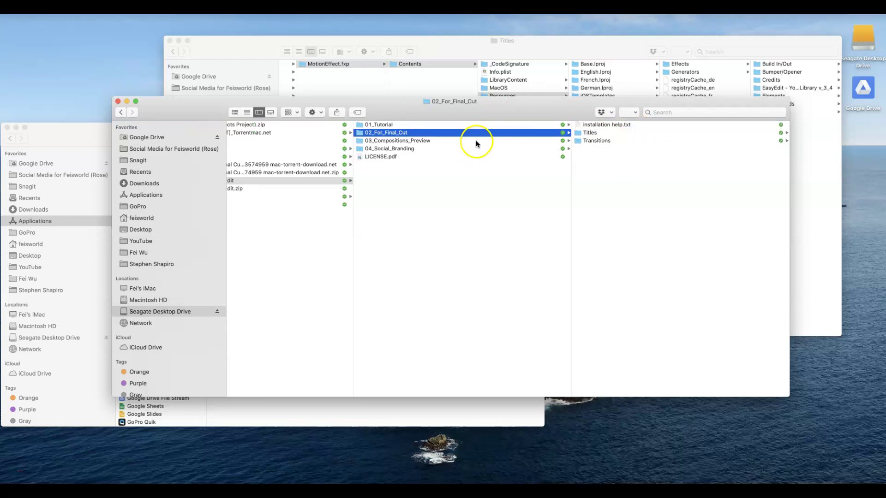
pyautogui.click(614, 134)
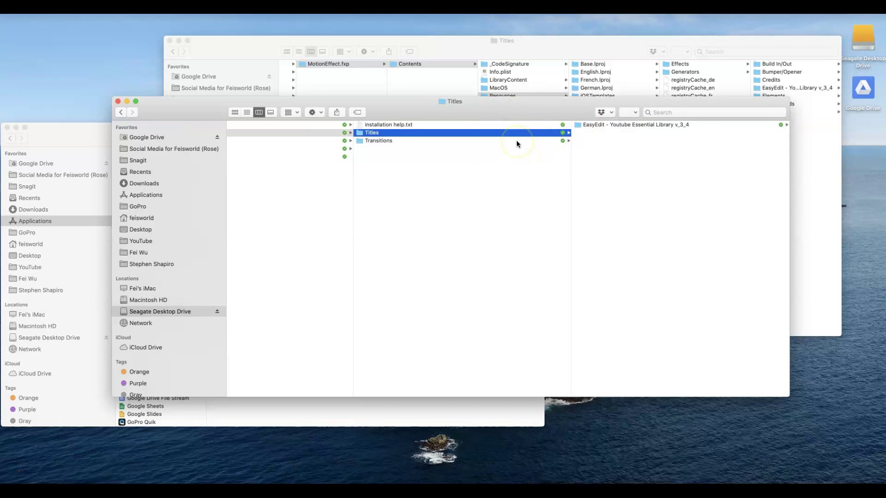
# Step: Copy the EasyEdit - Youtube Essential Library v_3_4 folder into Final Cut's Titles templates
pyautogui.moveTo(543, 115); pyautogui.dragTo(504, 186)
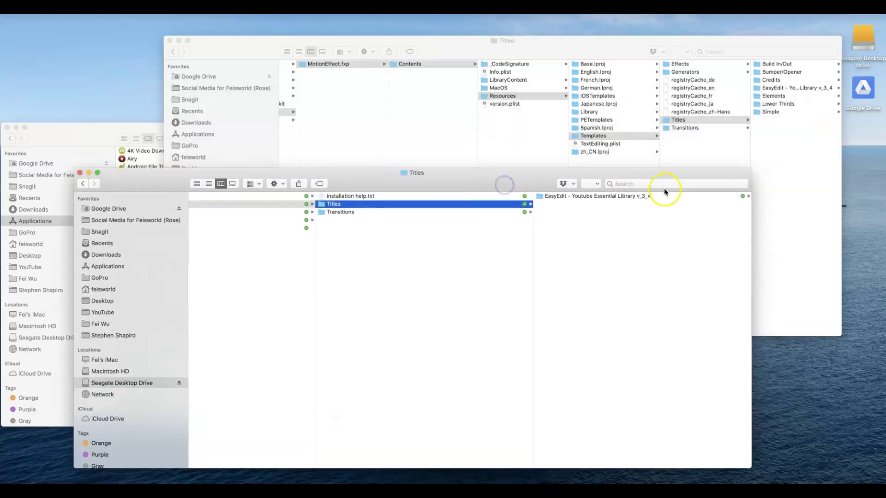
pyautogui.click(651, 103)
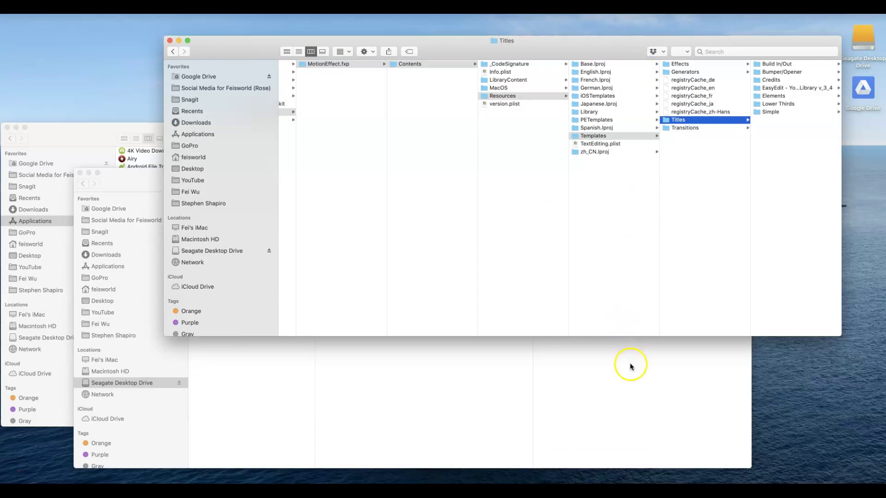
pyautogui.click(630, 366)
pyautogui.moveTo(480, 178); pyautogui.dragTo(573, 182)
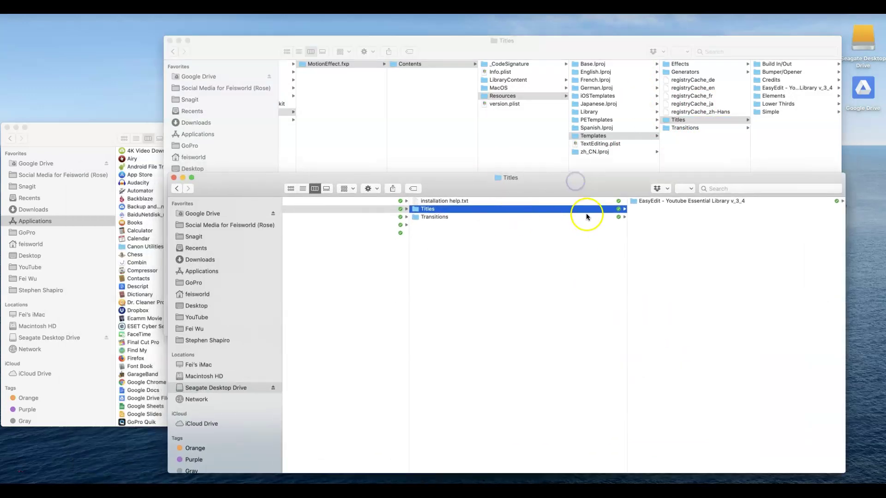
pyautogui.click(687, 201)
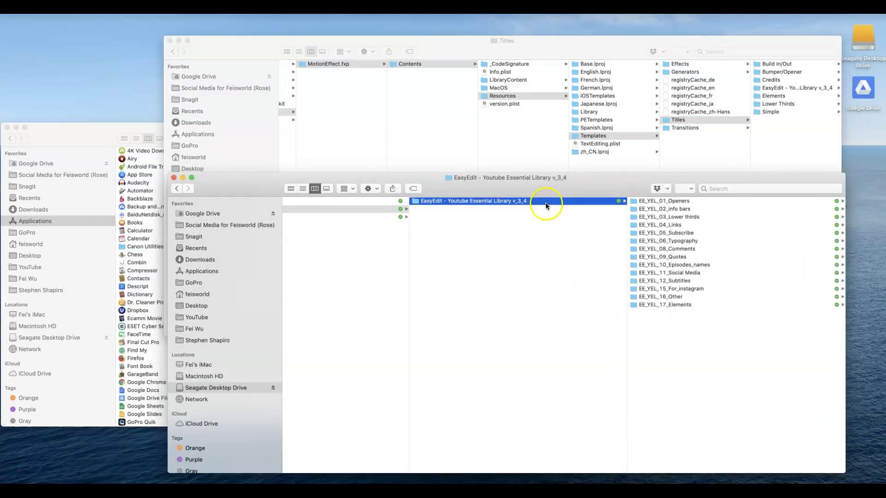
pyautogui.moveTo(563, 203)
pyautogui.mouseDown()
pyautogui.moveTo(813, 142)
pyautogui.moveTo(696, 367)
pyautogui.moveTo(559, 198)
pyautogui.moveTo(552, 203)
pyautogui.mouseUp()
# Step: Open the Transitions folder in both the download and templates windows
pyautogui.click(361, 217)
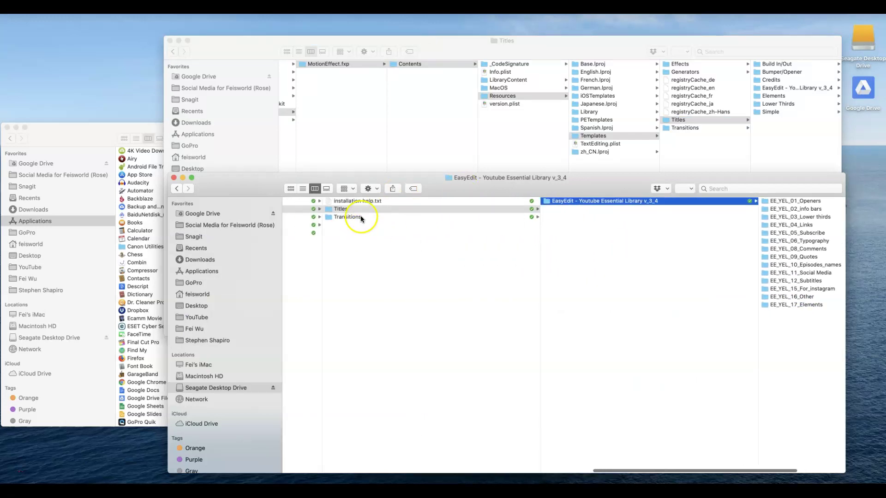
pyautogui.click(734, 142)
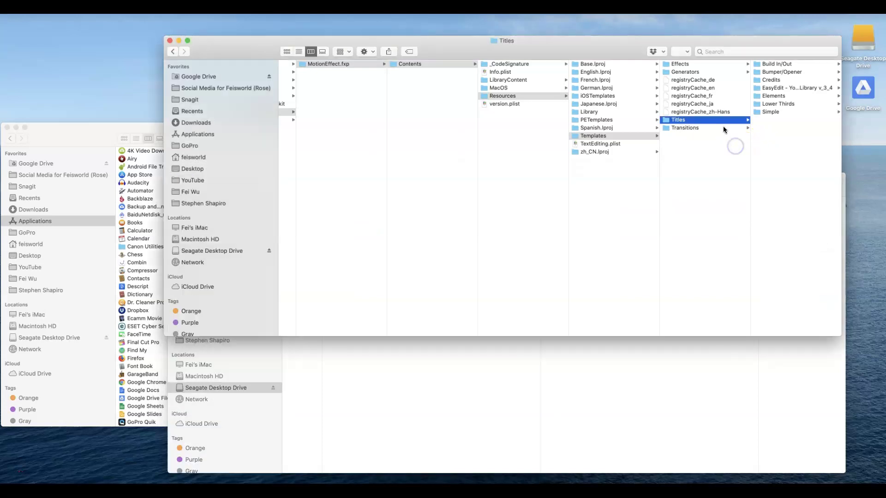
pyautogui.click(723, 128)
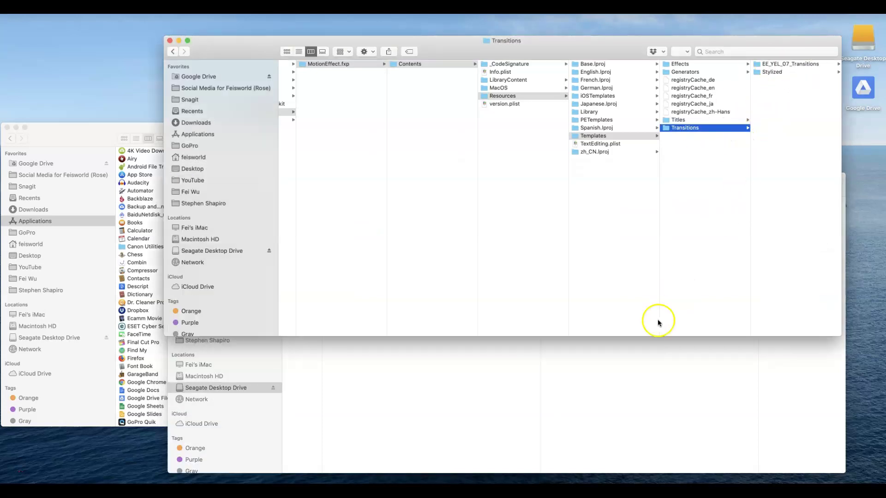
pyautogui.click(615, 395)
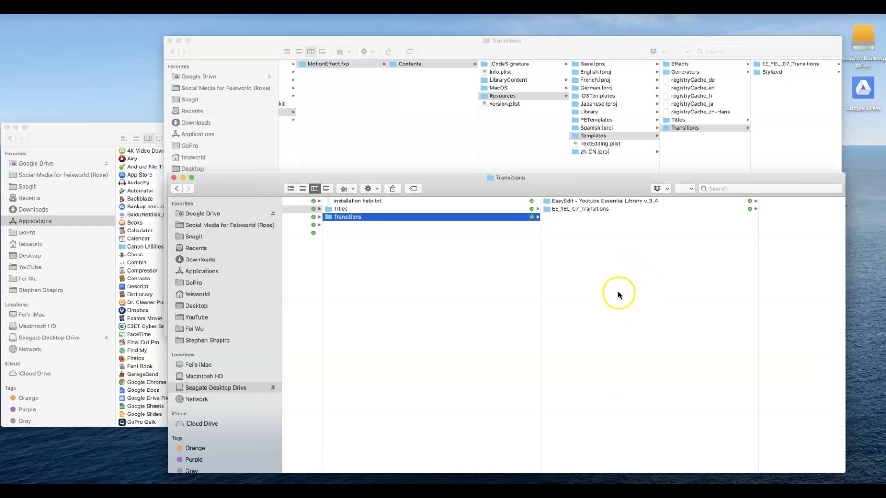
# Step: In Final Cut Pro's Titles browser, show the EasyEdit - Youtube Essential Library v_3_4 category
pyautogui.click(415, 484)
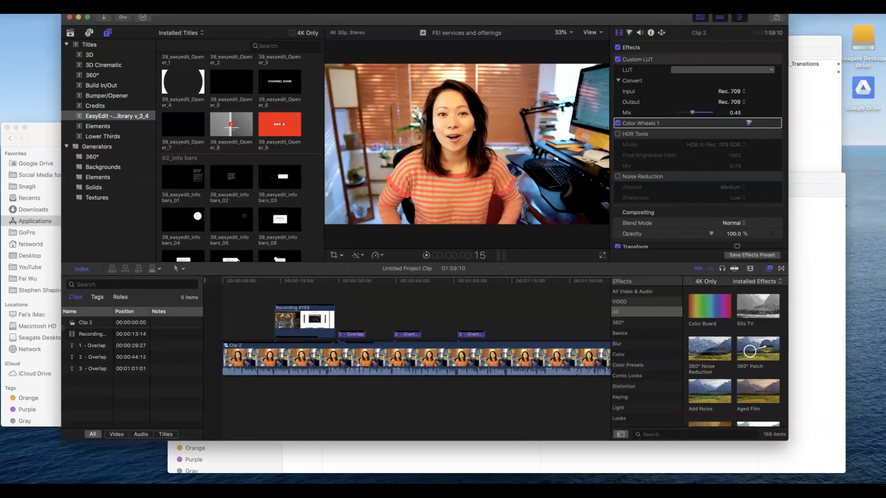
pyautogui.moveTo(297, 20); pyautogui.dragTo(332, 39)
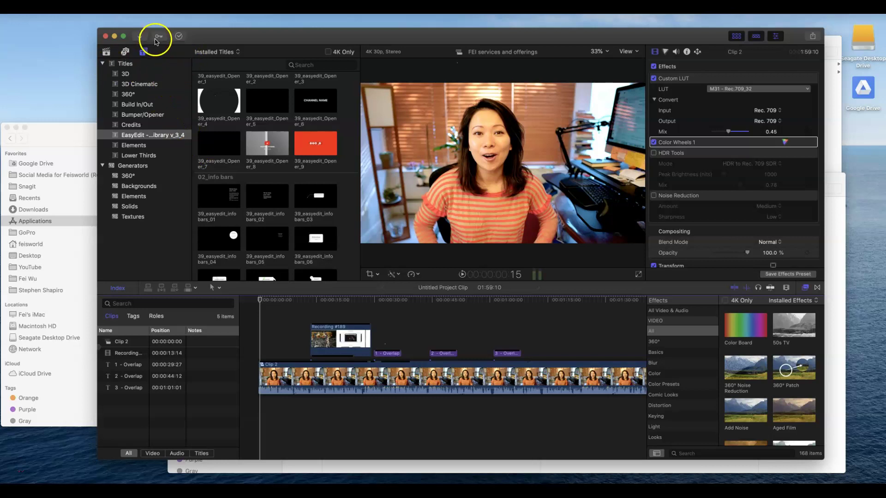
pyautogui.click(121, 63)
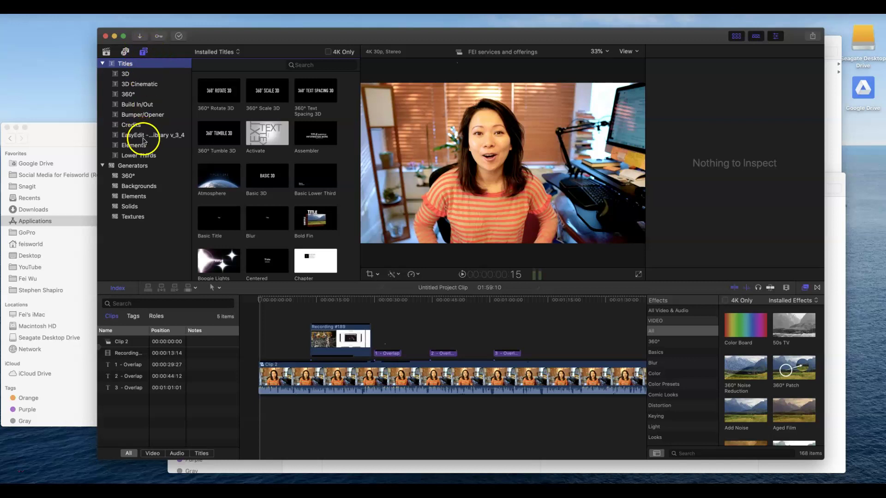
pyautogui.click(143, 138)
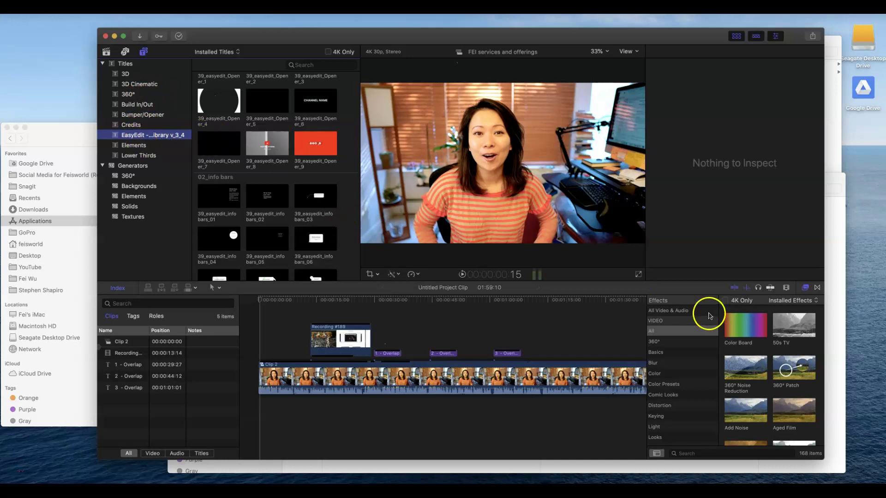
# Step: Search 'ea' and show the 16 EE_YEL_07_Transitions in the Transitions browser
pyautogui.click(703, 453)
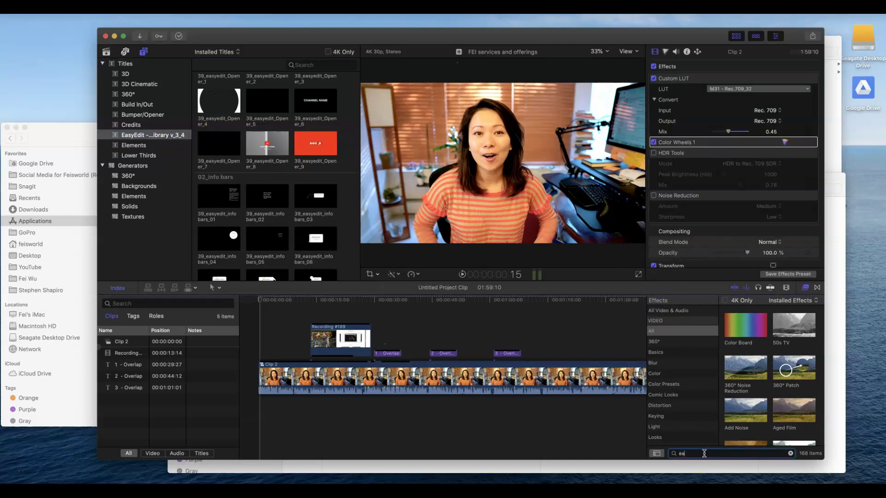
pyautogui.write('ea')
pyautogui.click(817, 287)
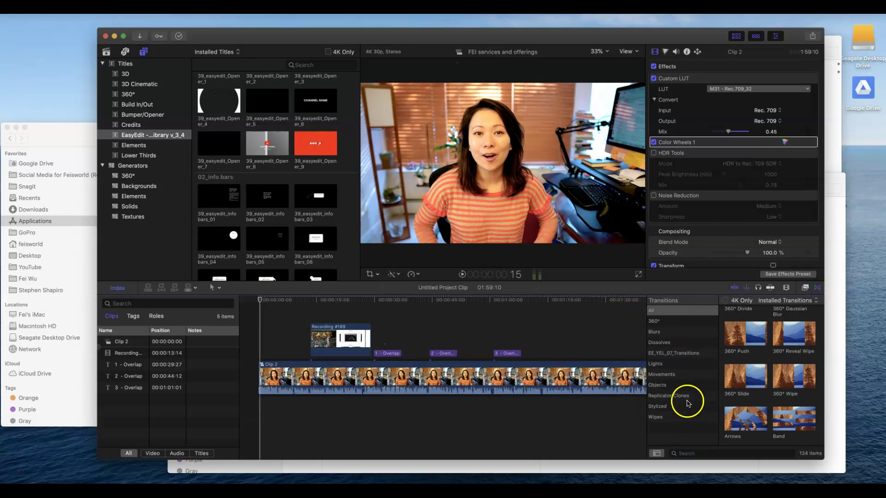
pyautogui.click(673, 353)
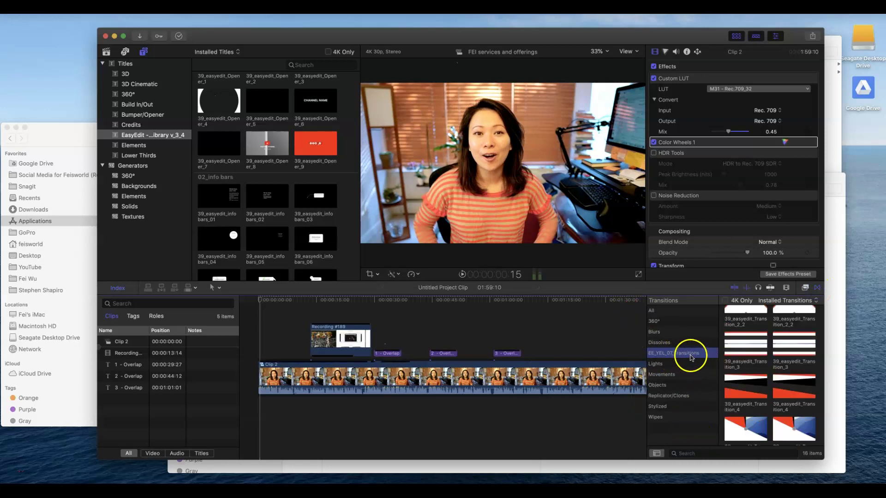
pyautogui.click(340, 448)
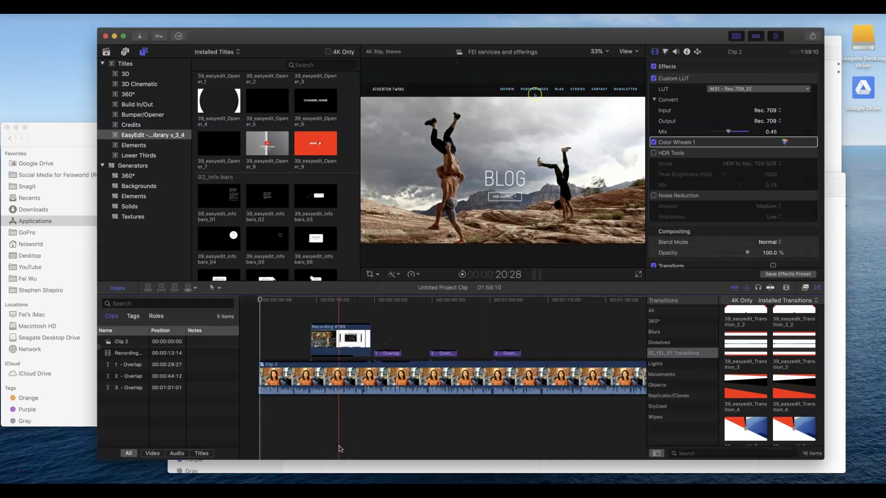